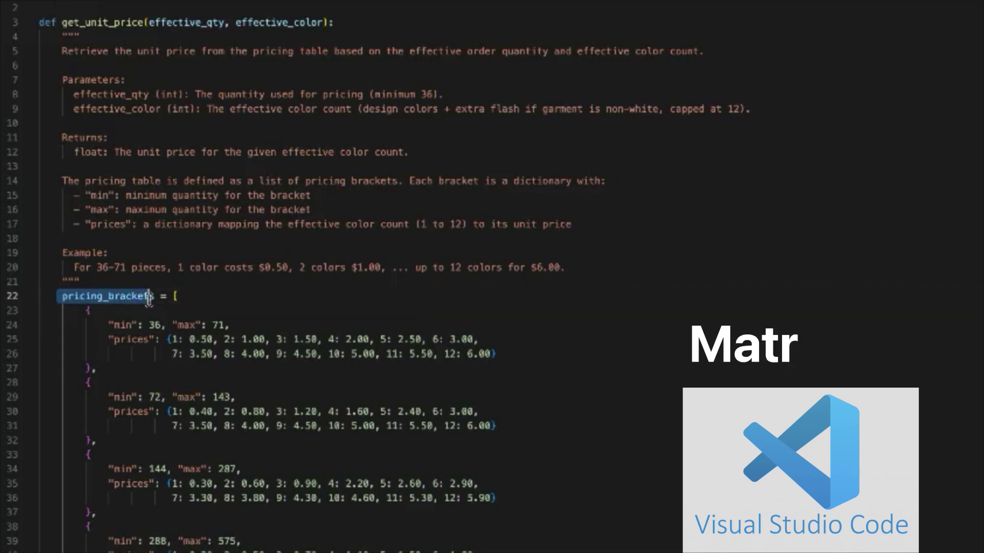
Point out the first price bracket: 36–71 pieces, one color 0.50, two colors 1.00
click(128, 339)
double_click(153, 324)
double_click(218, 325)
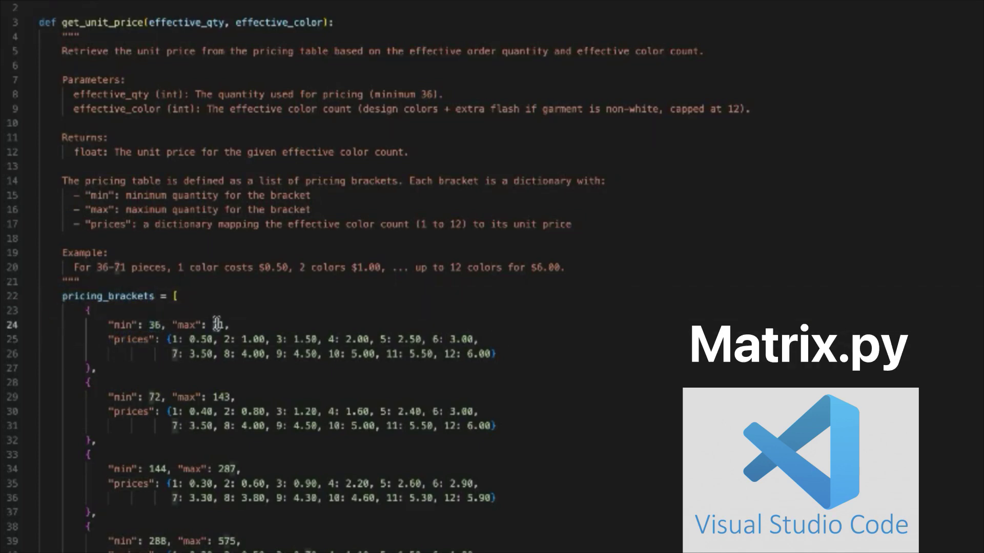
click(170, 339)
double_click(201, 339)
double_click(227, 339)
double_click(253, 339)
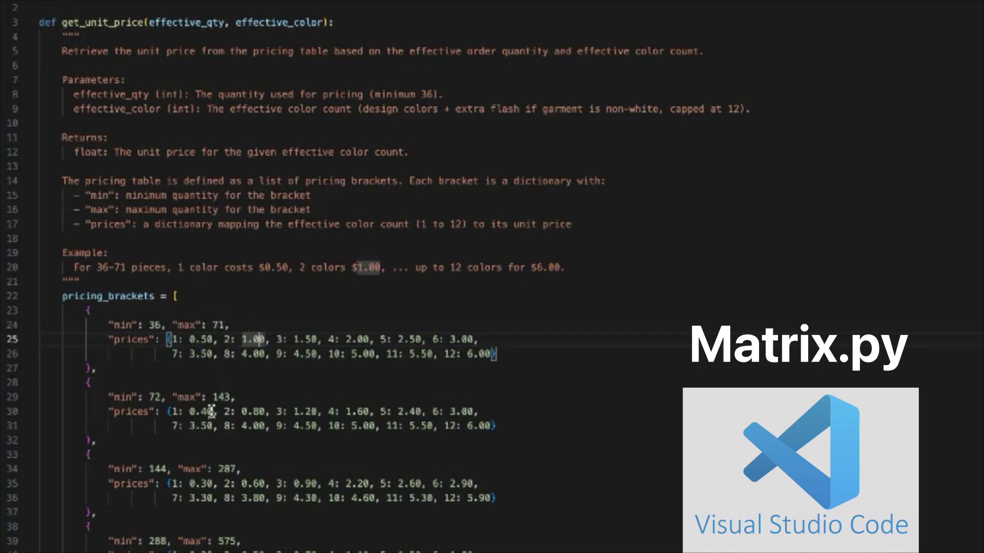
Scroll to the rush rules and point out same-day lead time 1 and the 50% two-day fee
scroll(186, 461, down, 4)
scroll(263, 161, down, 4)
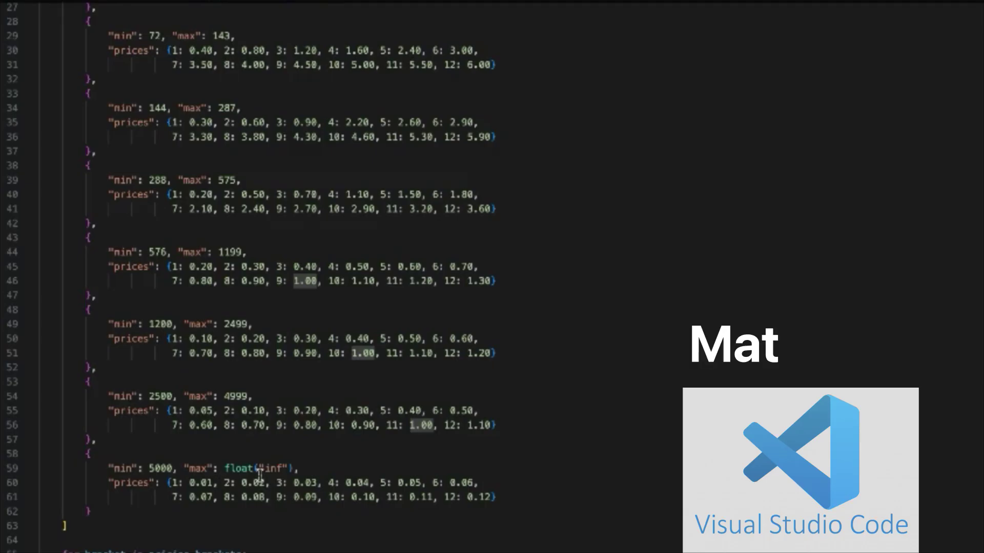
scroll(167, 368, down, 9)
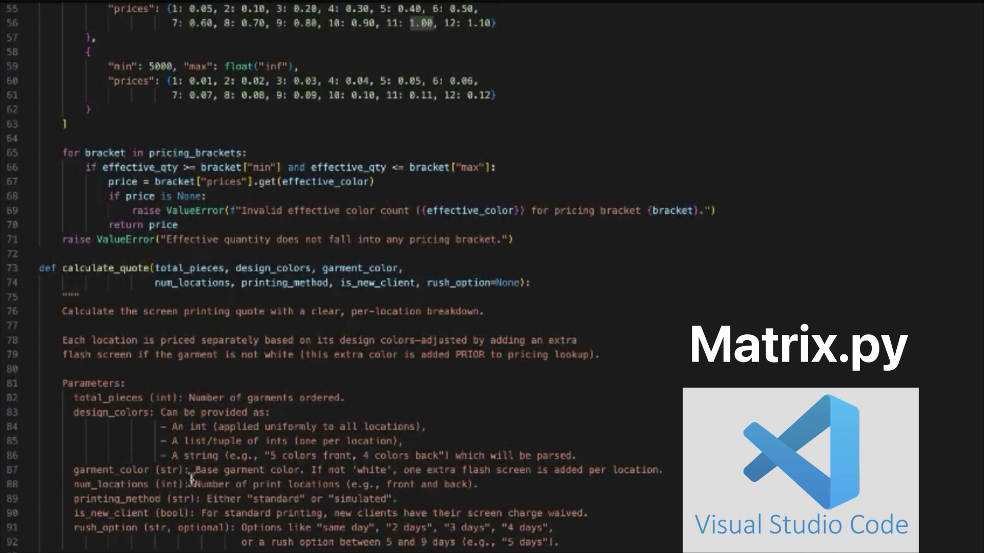
scroll(203, 518, down, 12)
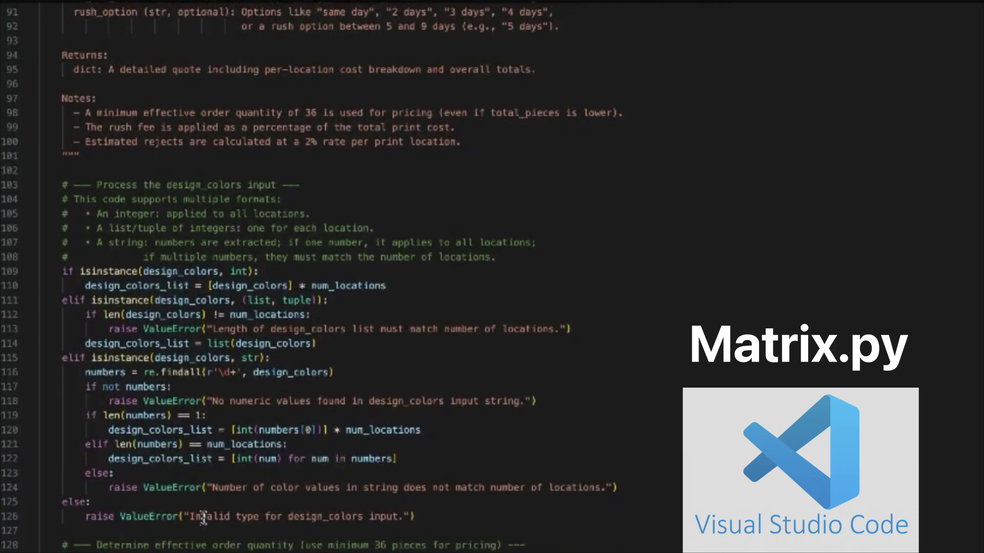
scroll(202, 519, down, 12)
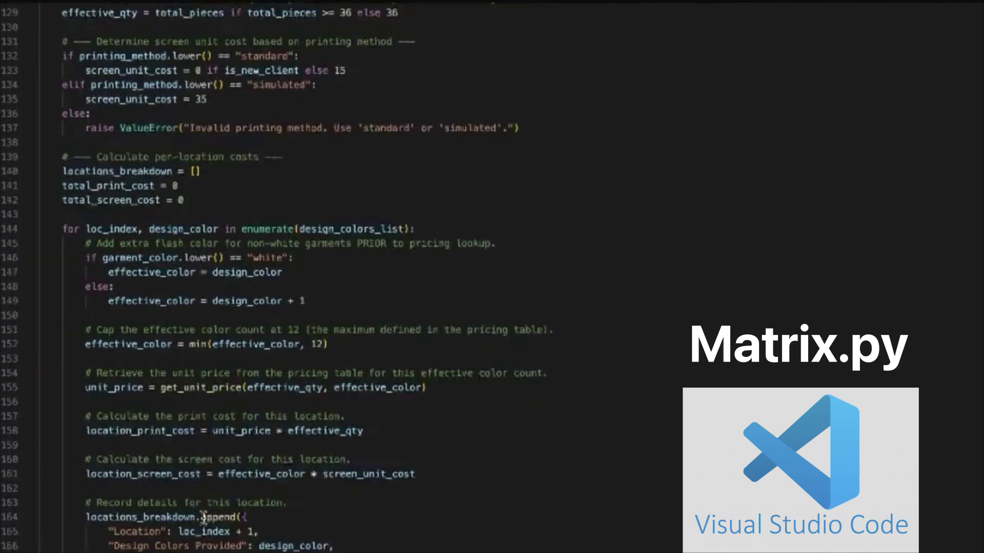
scroll(203, 518, down, 2)
scroll(203, 518, down, 7)
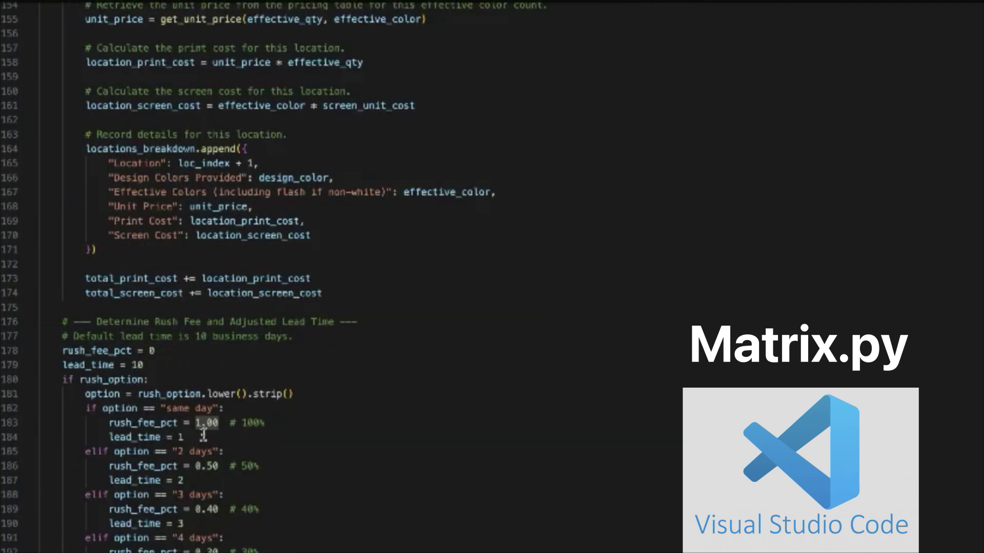
click(246, 437)
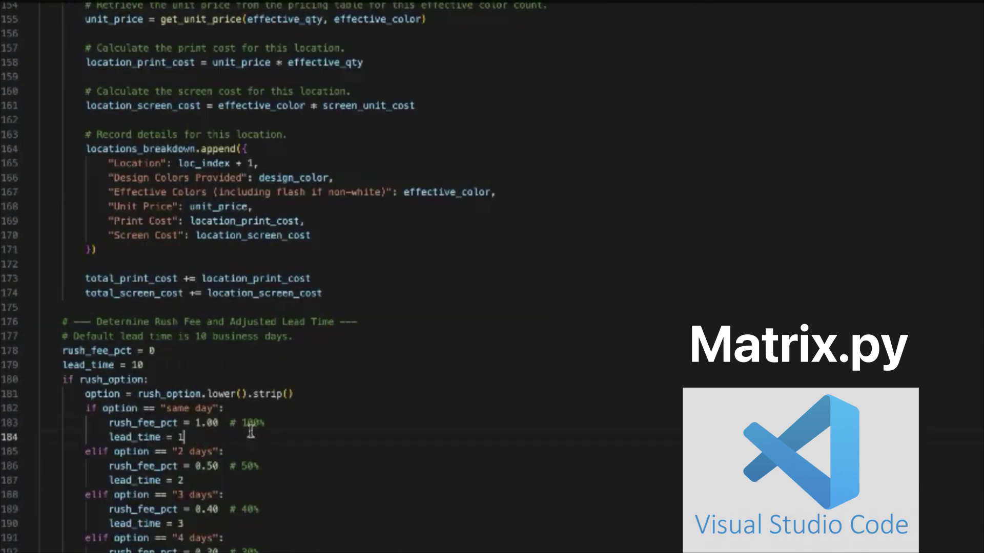
click(246, 466)
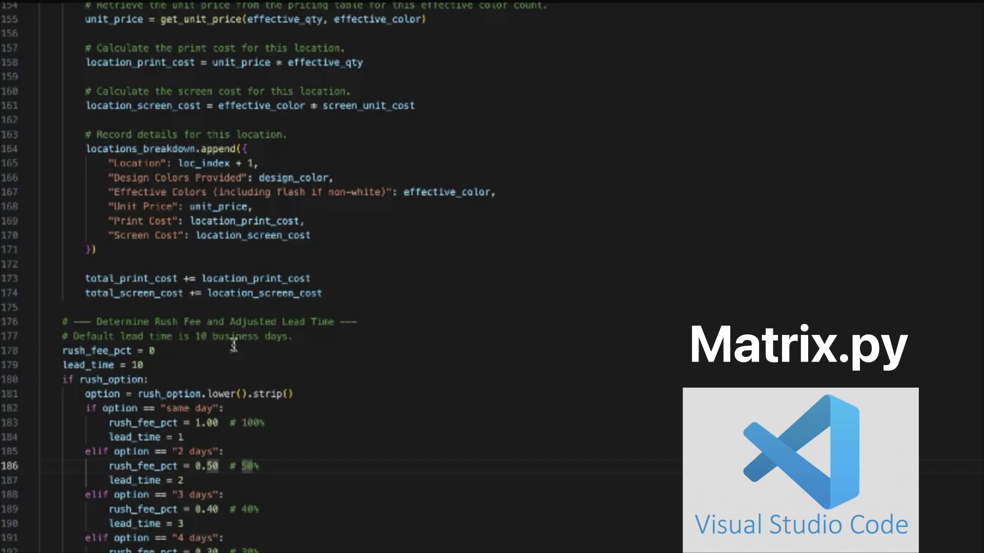
scroll(216, 388, down, 9)
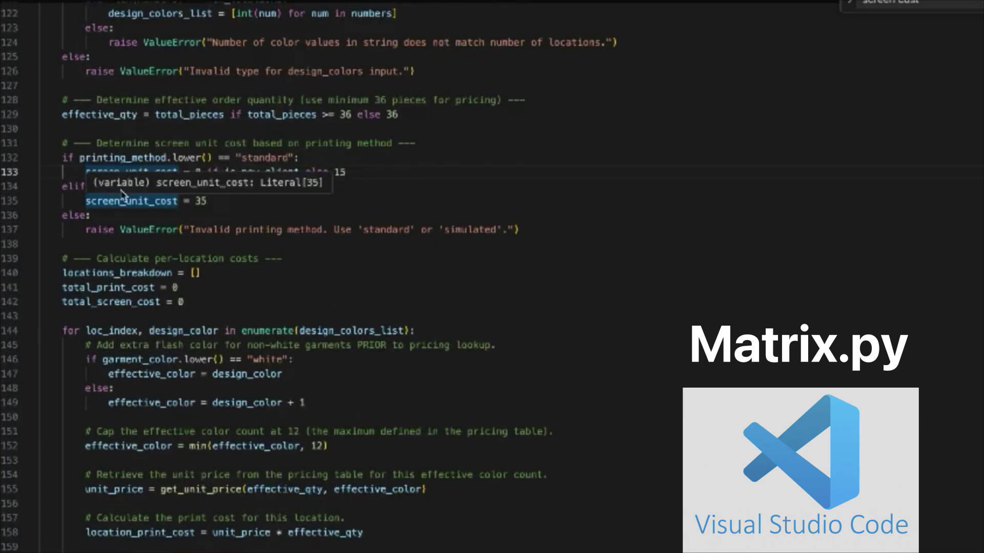
Compare the standard and simulated printing methods, highlighting the simulated screen cost of 35
click(170, 218)
click(270, 187)
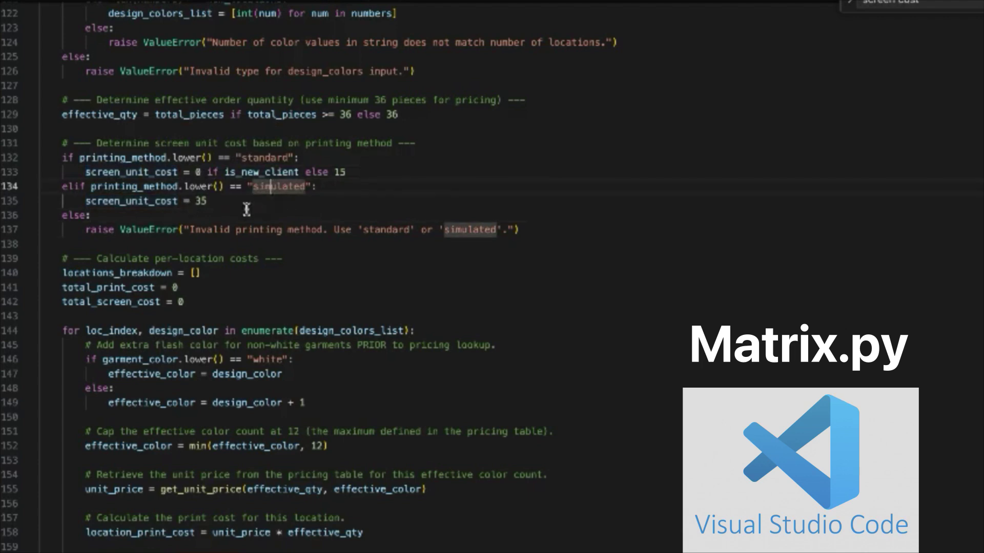
click(257, 158)
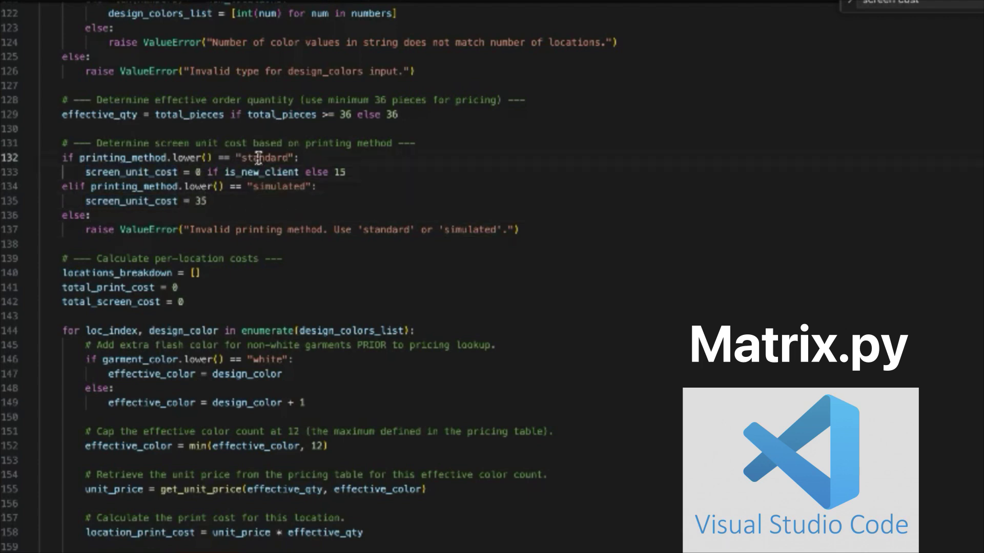
click(271, 188)
click(205, 201)
Select the effective-quantity comment and 36-piece minimum rule, then scroll back to the top
scroll(162, 208, up, 3)
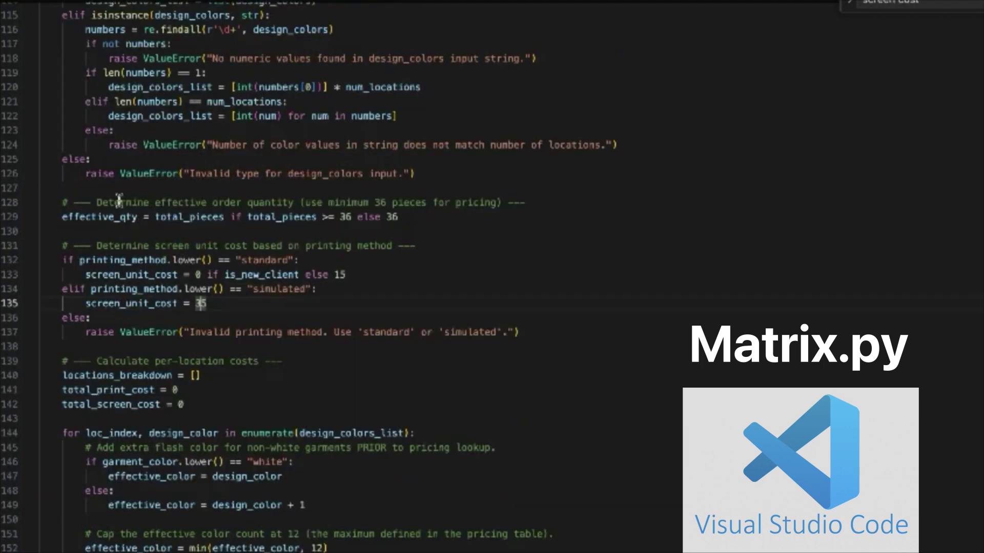
drag(97, 203, 63, 188)
drag(414, 180, 480, 226)
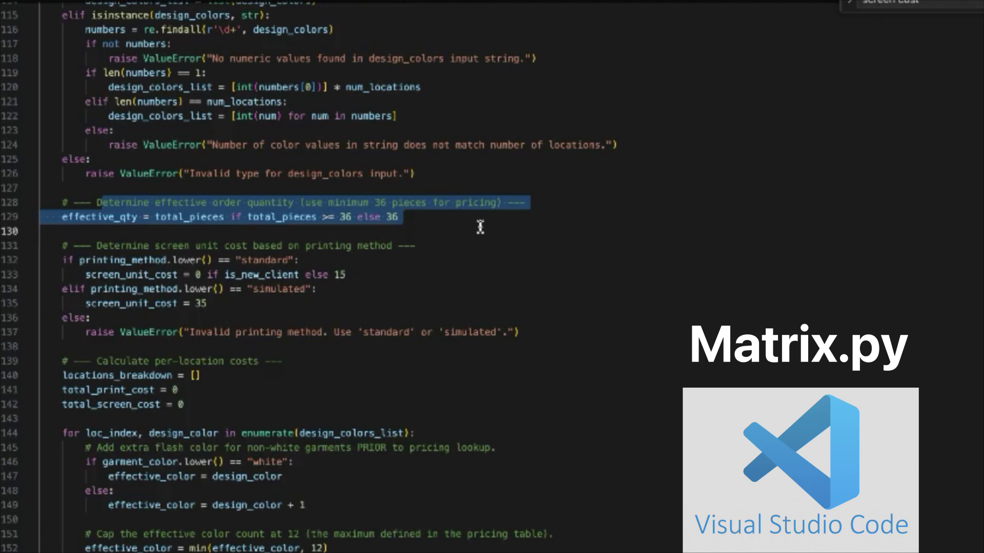
click(480, 227)
scroll(480, 227, up, 8)
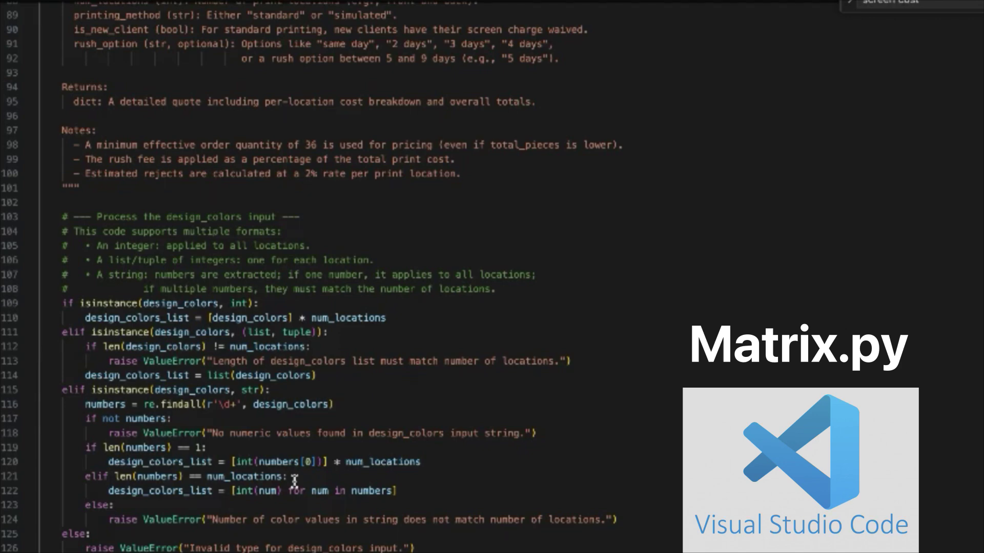
scroll(294, 479, up, 15)
scroll(379, 273, up, 10)
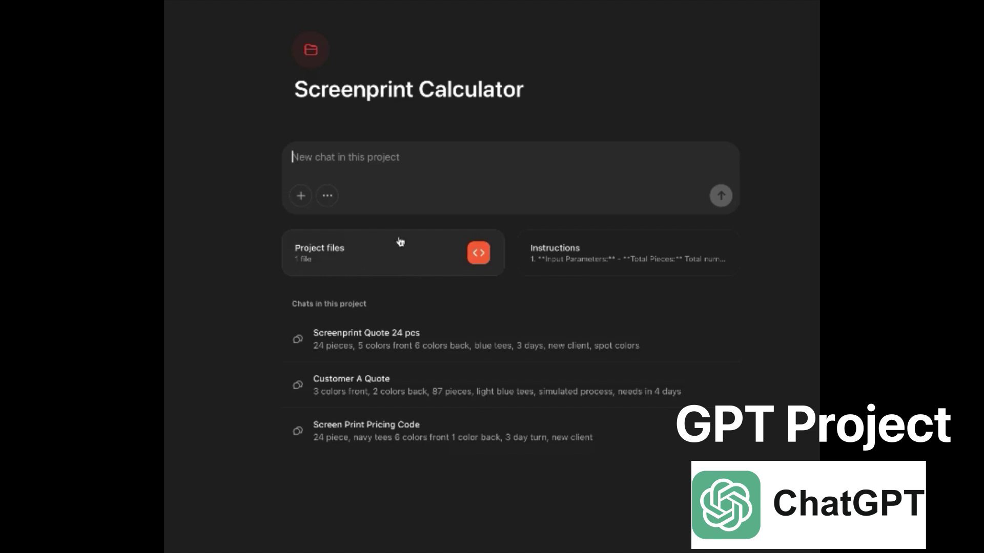
Check the project file list, then read the instructions down to the 5000+ piece tiers and close them
click(357, 266)
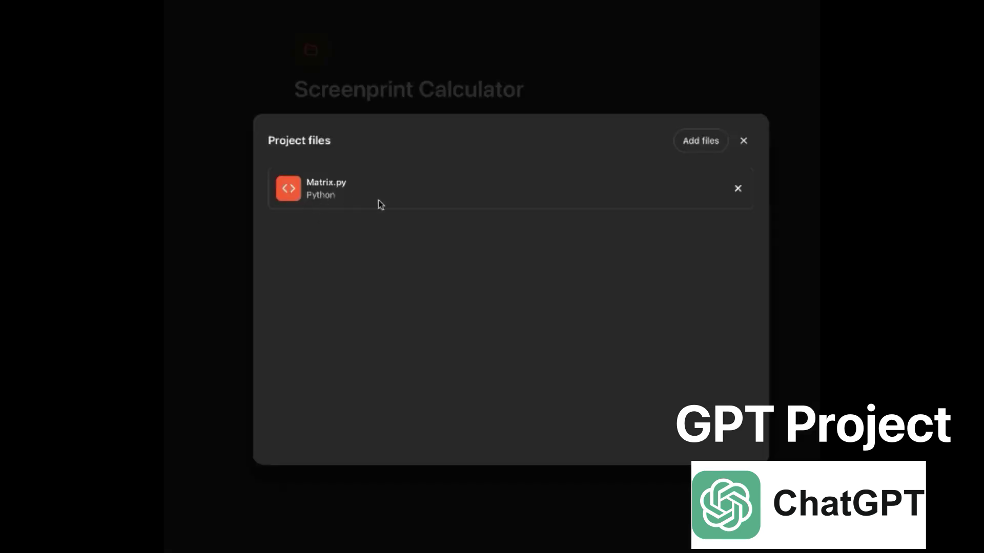
key(Escape)
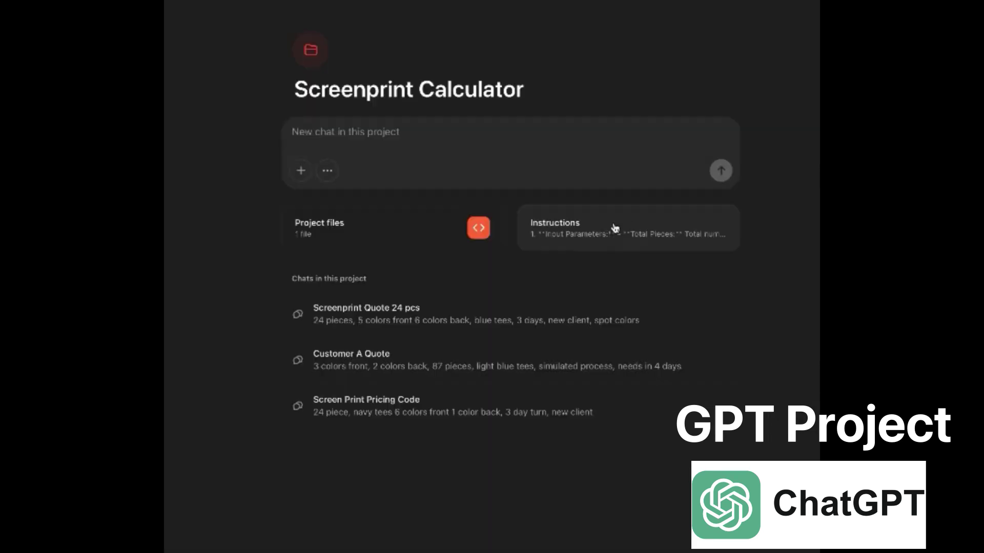
click(588, 240)
scroll(482, 311, down, 10)
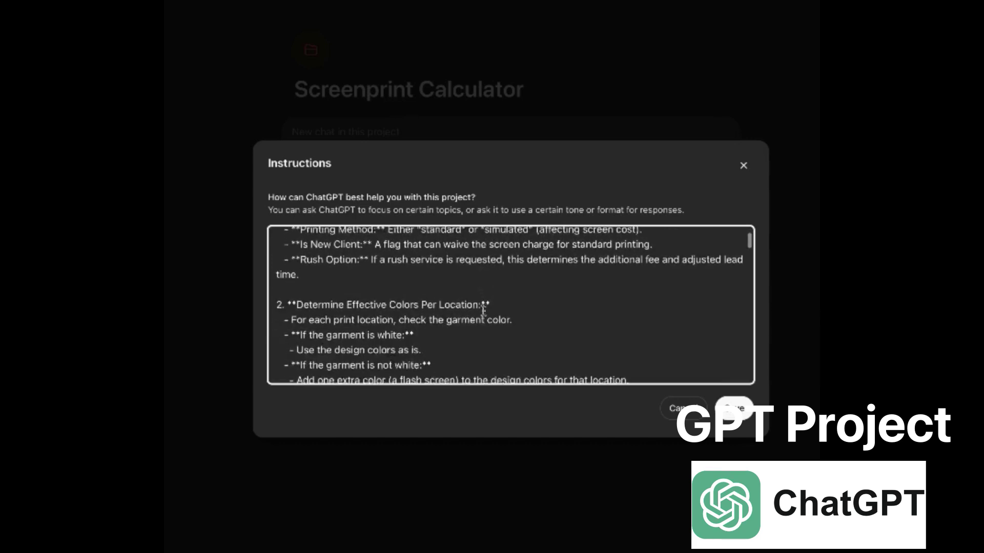
scroll(482, 310, down, 20)
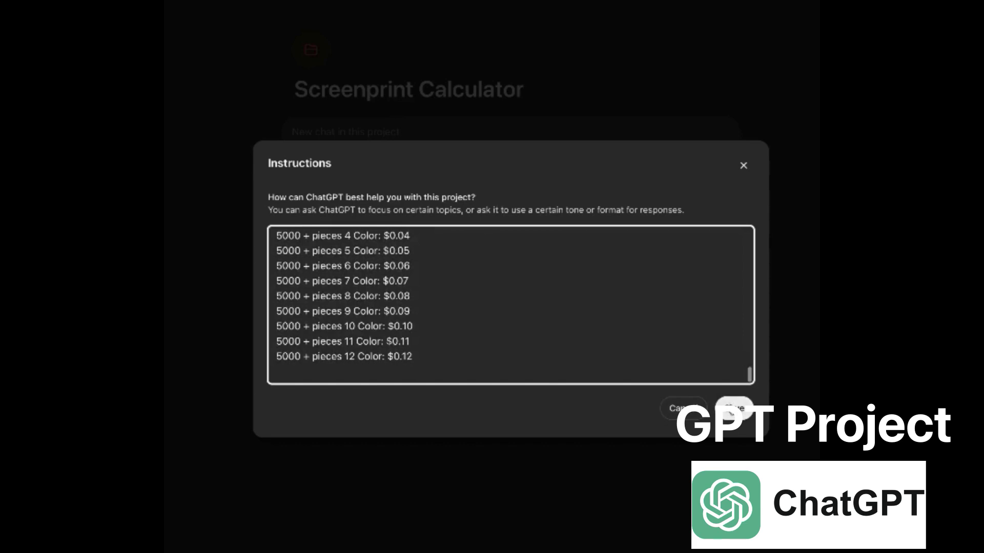
click(292, 68)
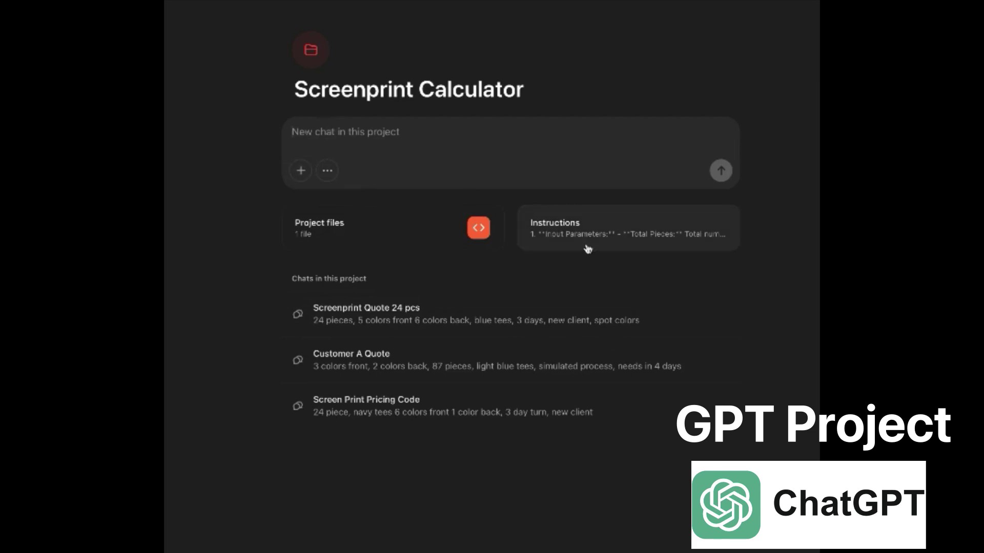
Send a quote request for 345 blue shirts: 2 colors front, 4 back, spot color, no rush
text(345 piece)
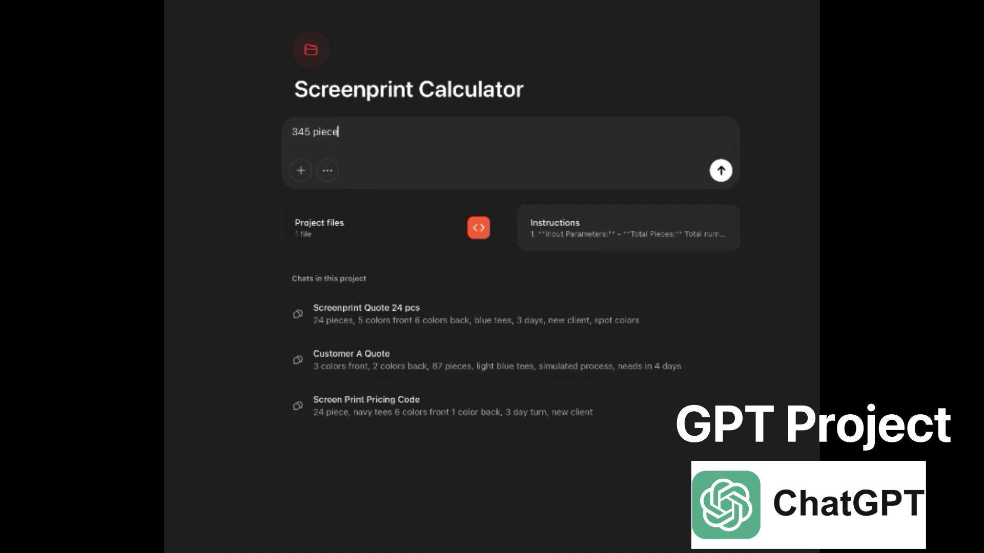
text(s, blue shirts, print on the front and back, 4 colors o)
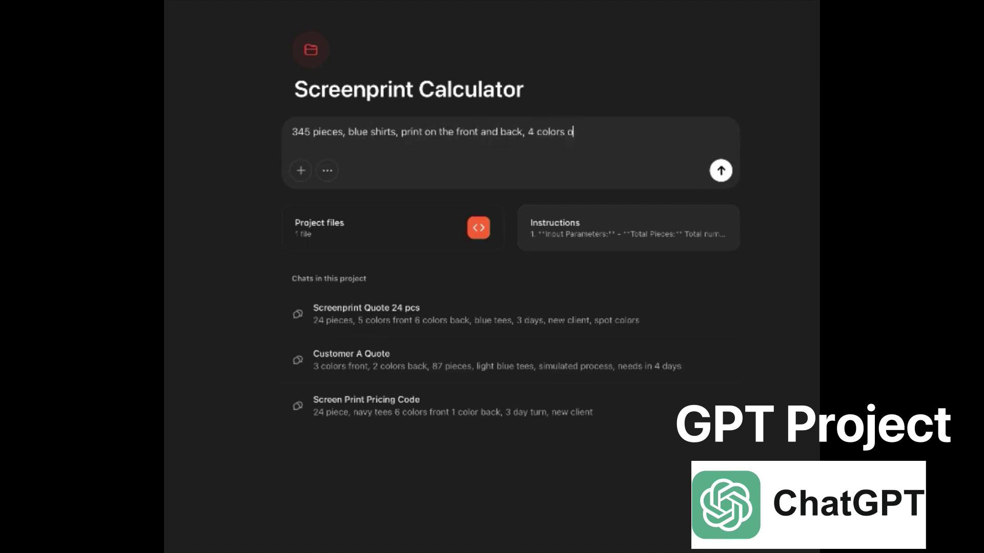
text(n the front, Spot color, no rush)
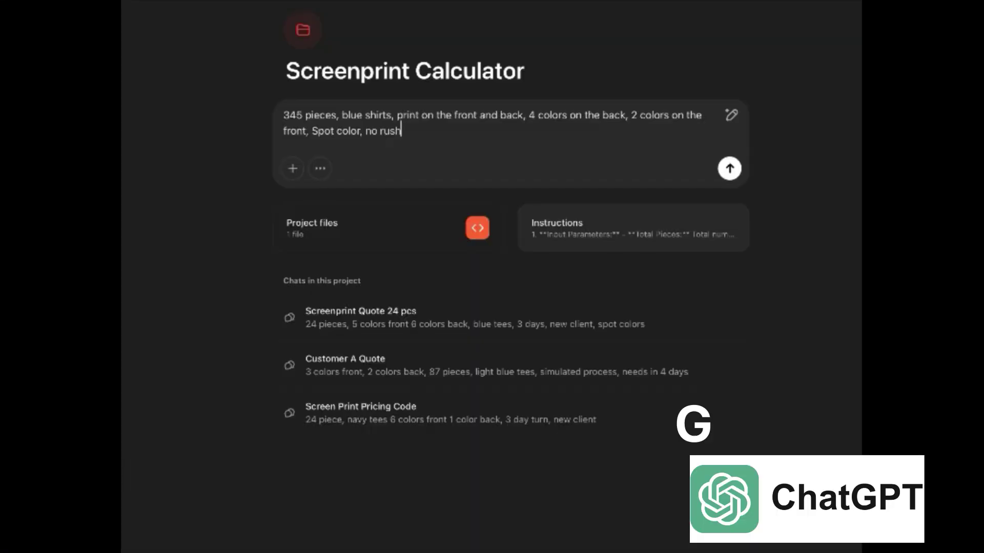
key(Return)
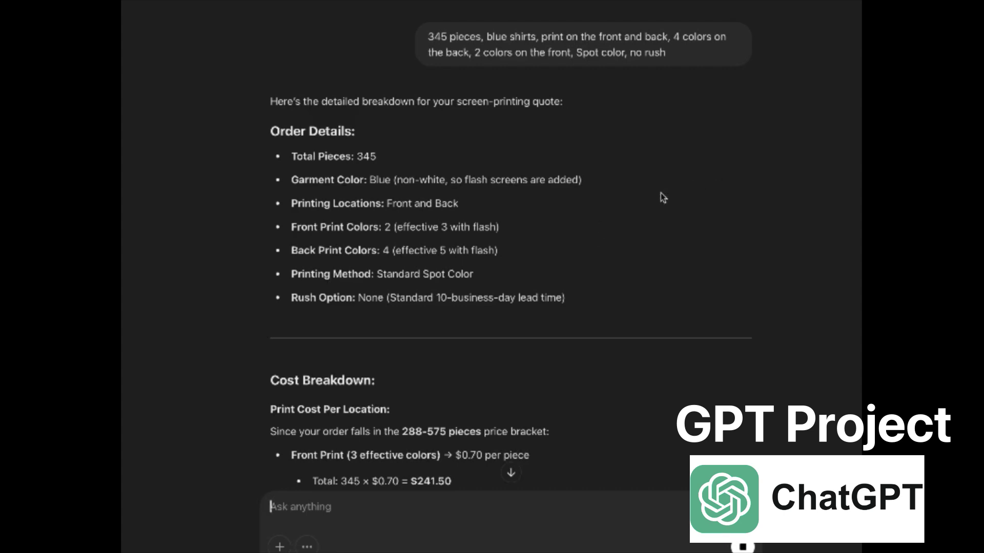
Read the quote breakdown, highlighting the flash screens note and the $0.70 front print price
scroll(580, 253, down, 4)
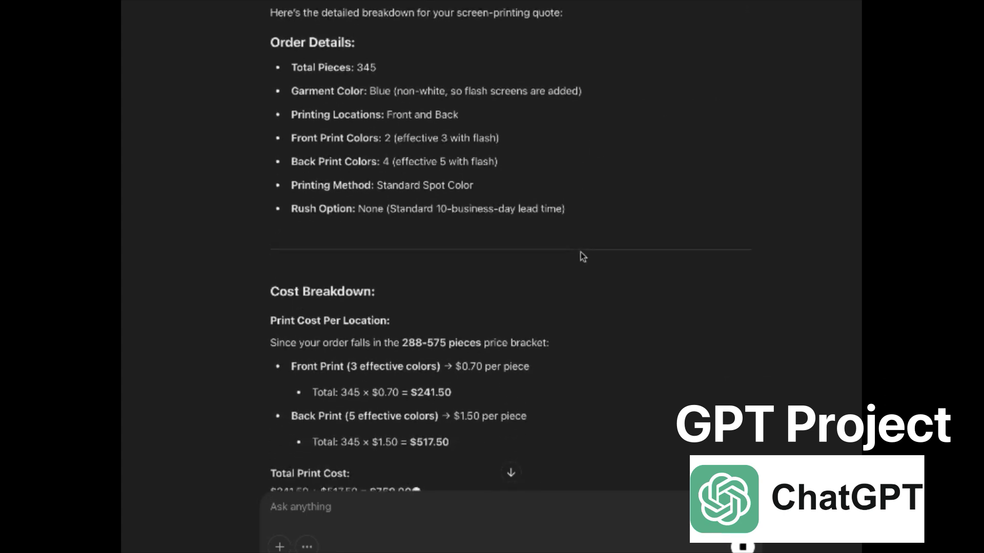
scroll(579, 252, up, 3)
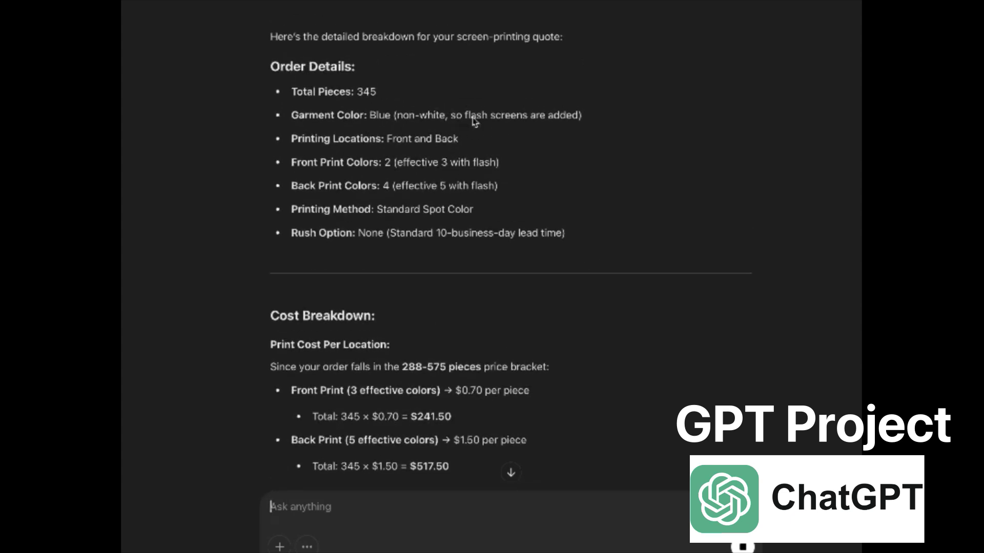
drag(464, 115, 502, 115)
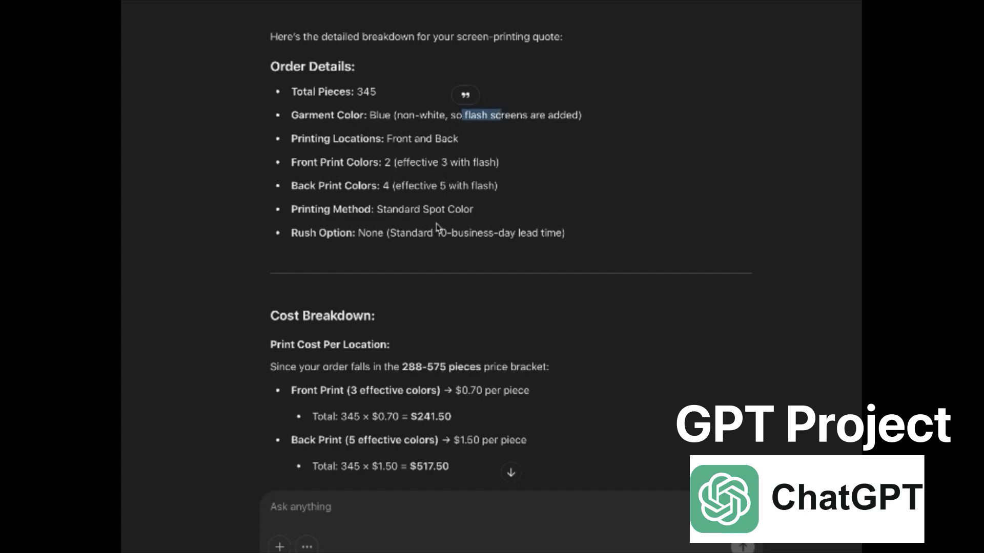
scroll(439, 315, down, 3)
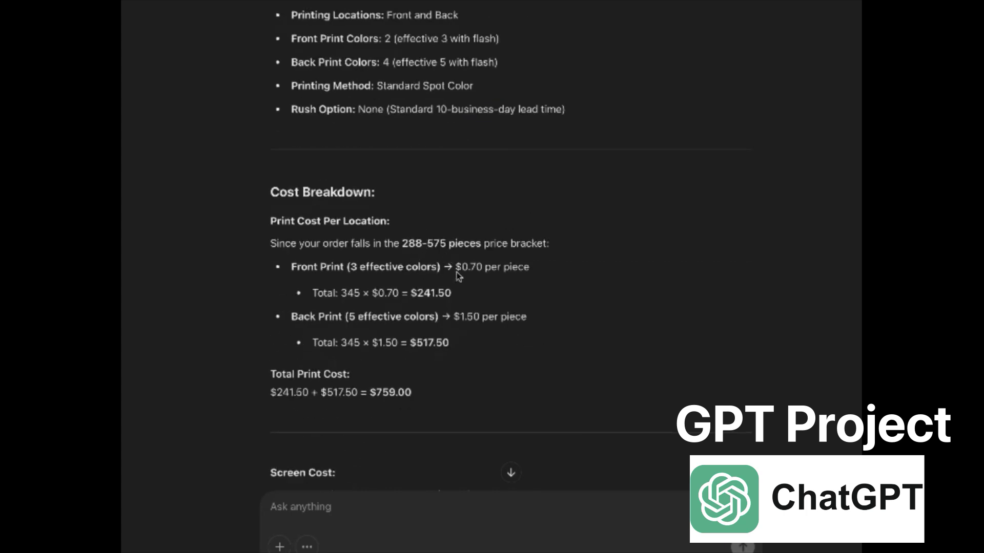
drag(481, 266, 462, 264)
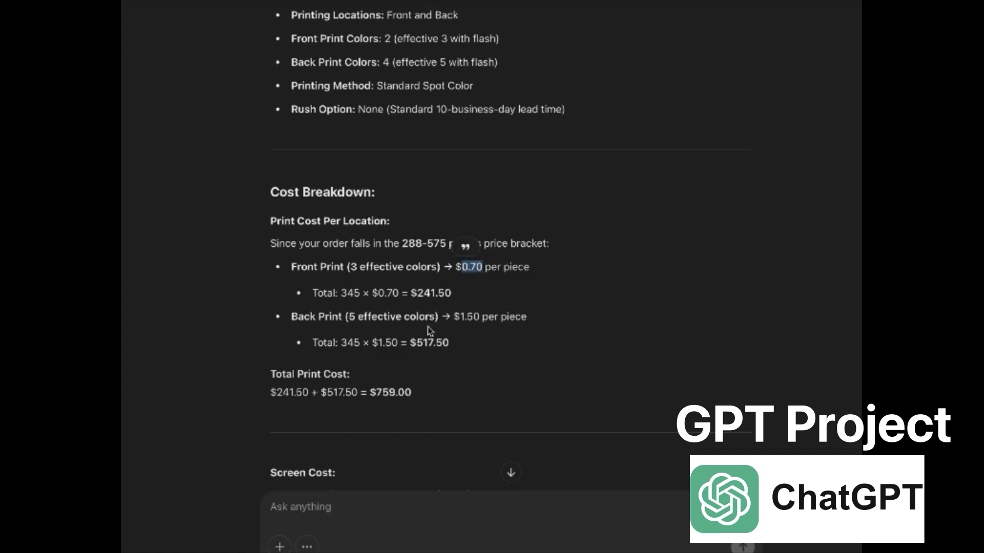
scroll(456, 345, down, 2)
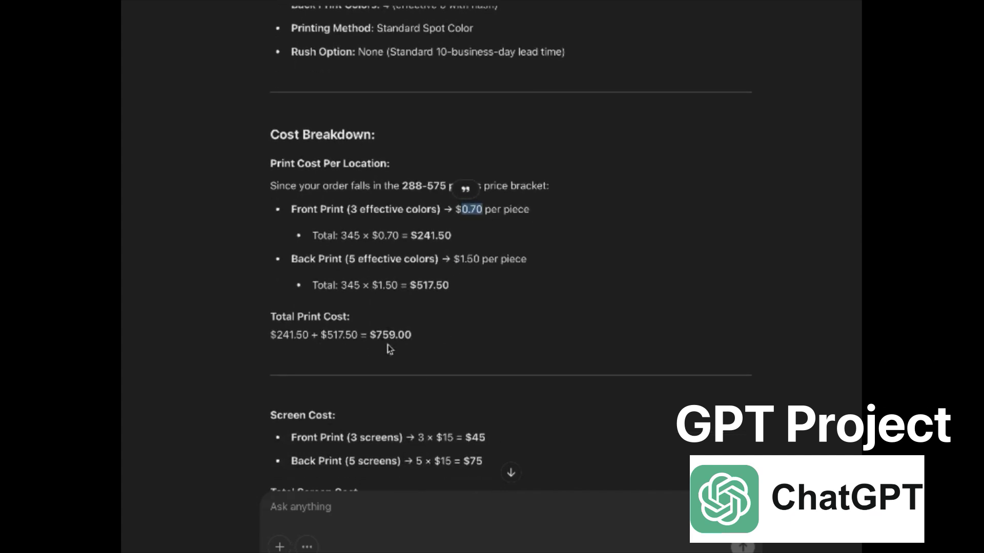
Review the final $879.00 summary with 14 rejects, then return to the project to rename the chat
scroll(392, 348, down, 5)
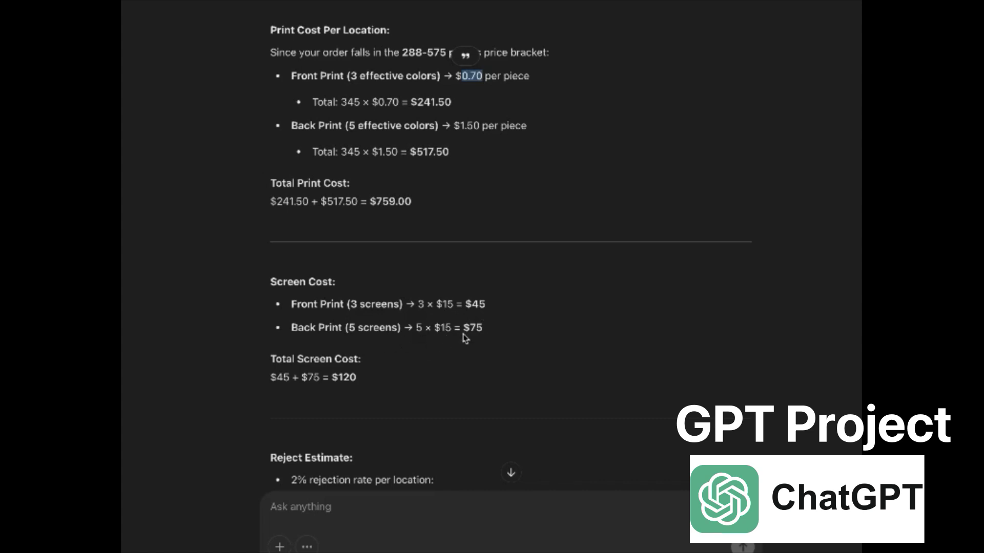
scroll(471, 338, down, 4)
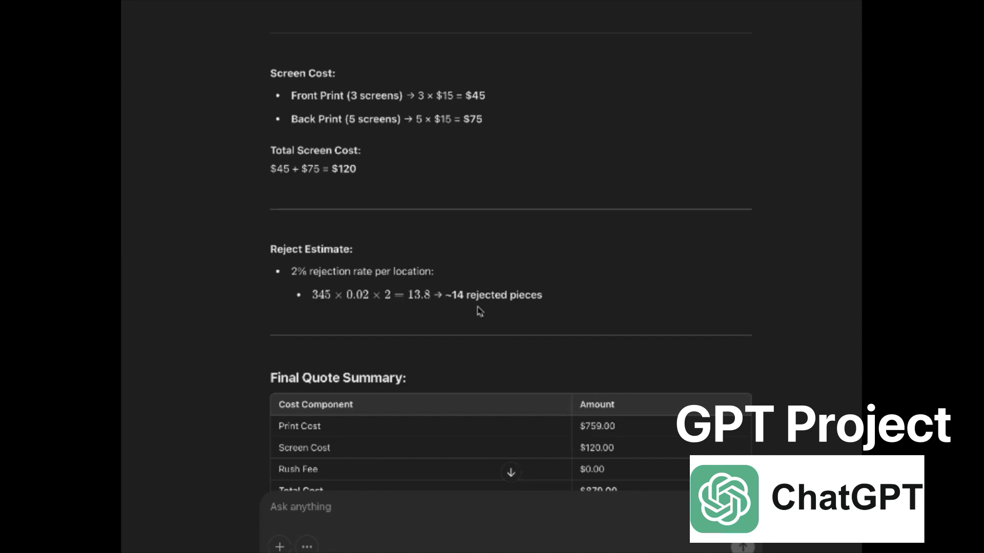
scroll(479, 311, down, 3)
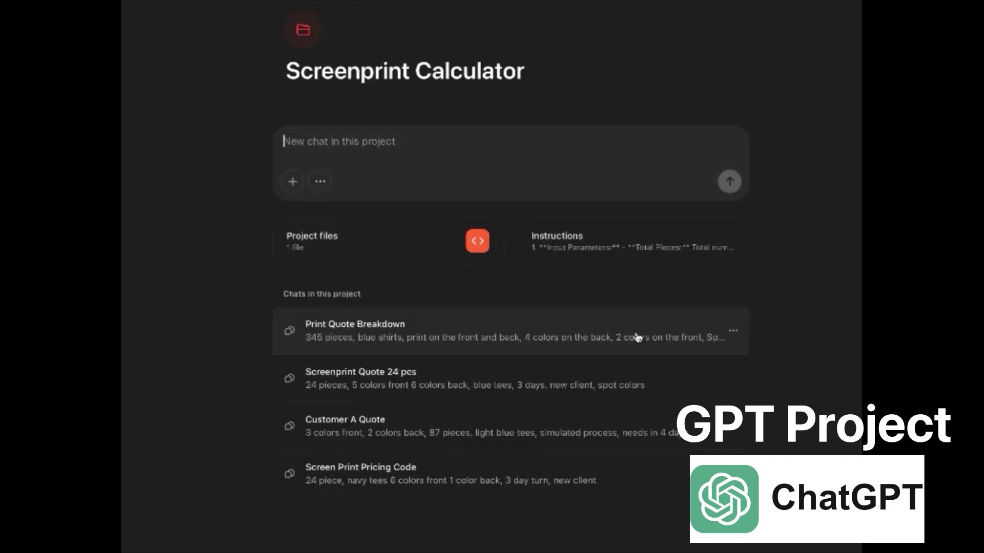
click(733, 328)
key(alt+shift+Left)
key(alt+shift+Left)
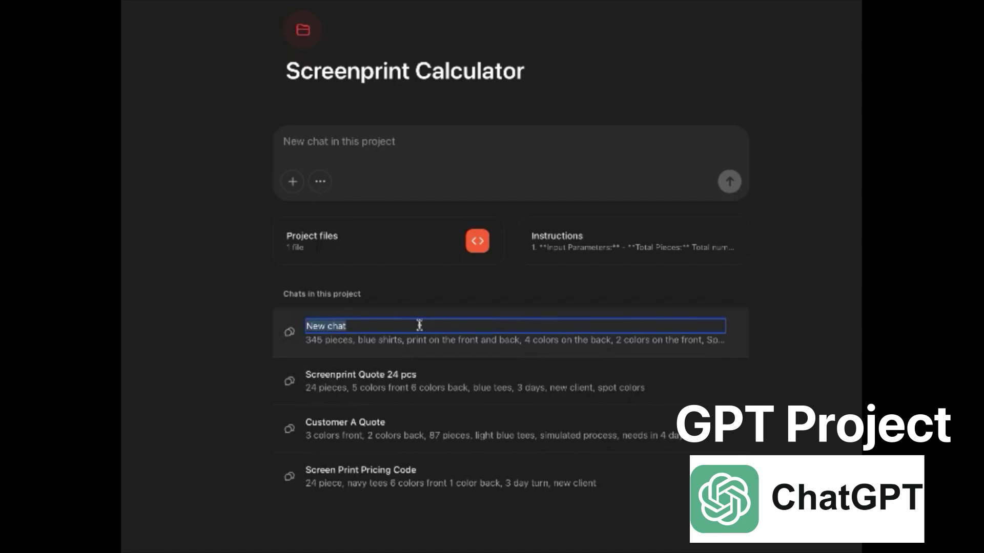